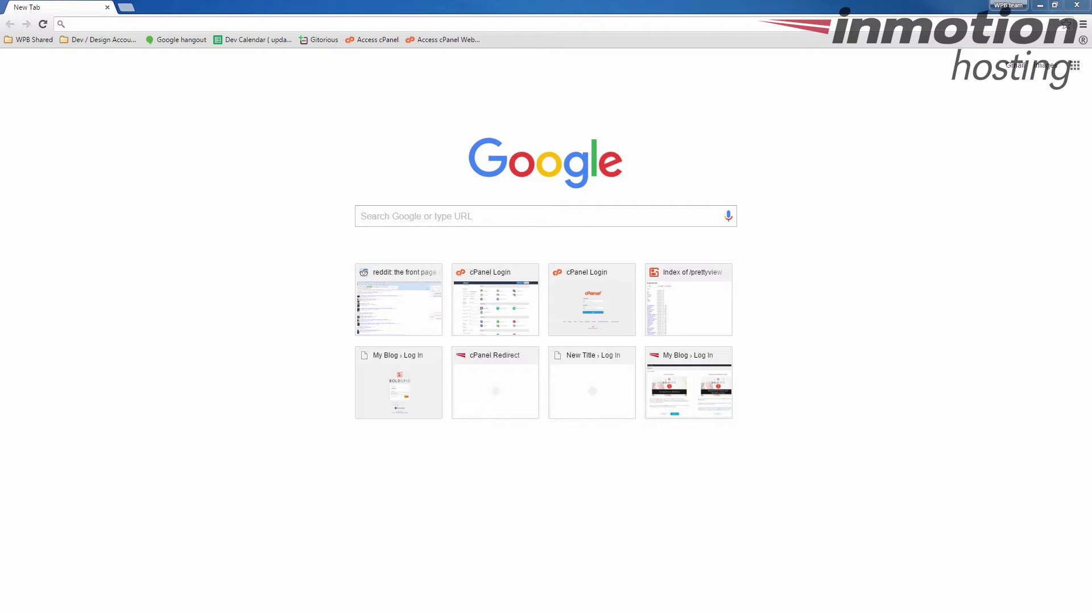
- Load inmotionhosting.com/support/ipcheck.php in Chrome to see the computer's public IP address
click(174, 25)
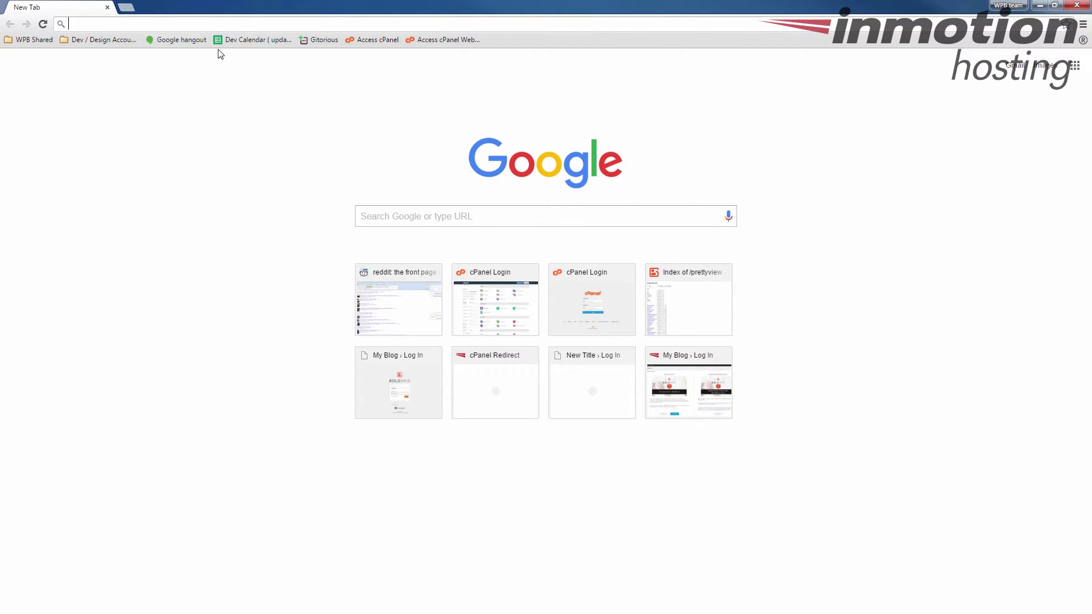
text(inmotionh)
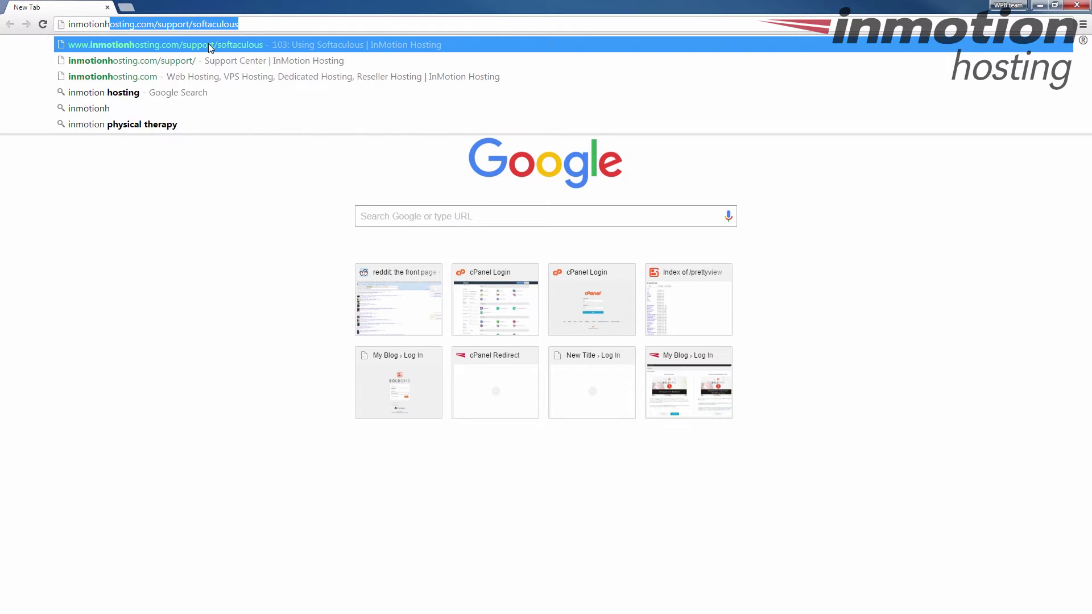
text(osting.com)
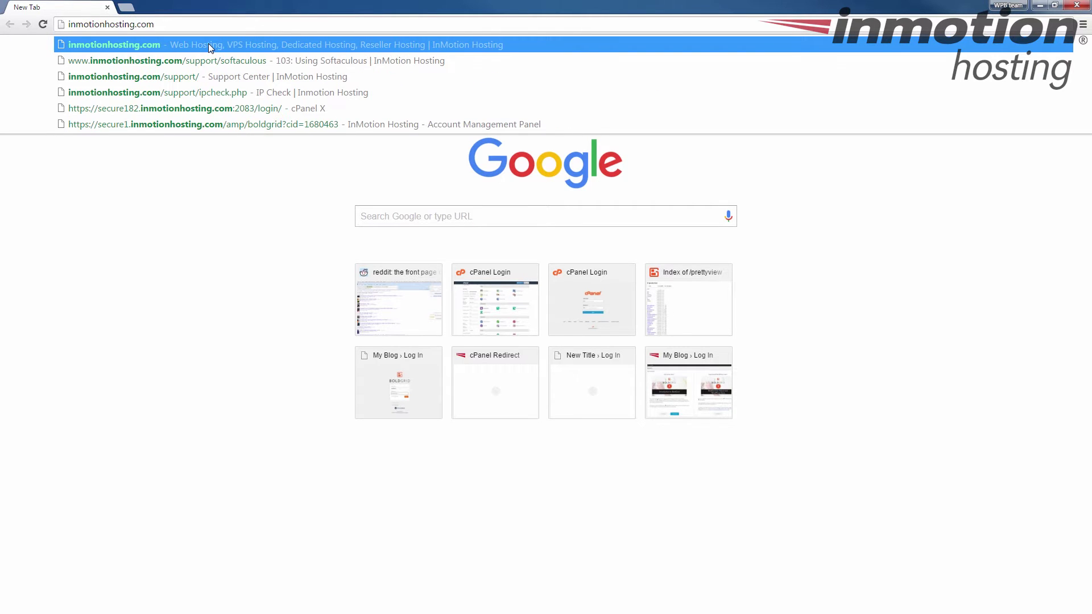
text(/supp)
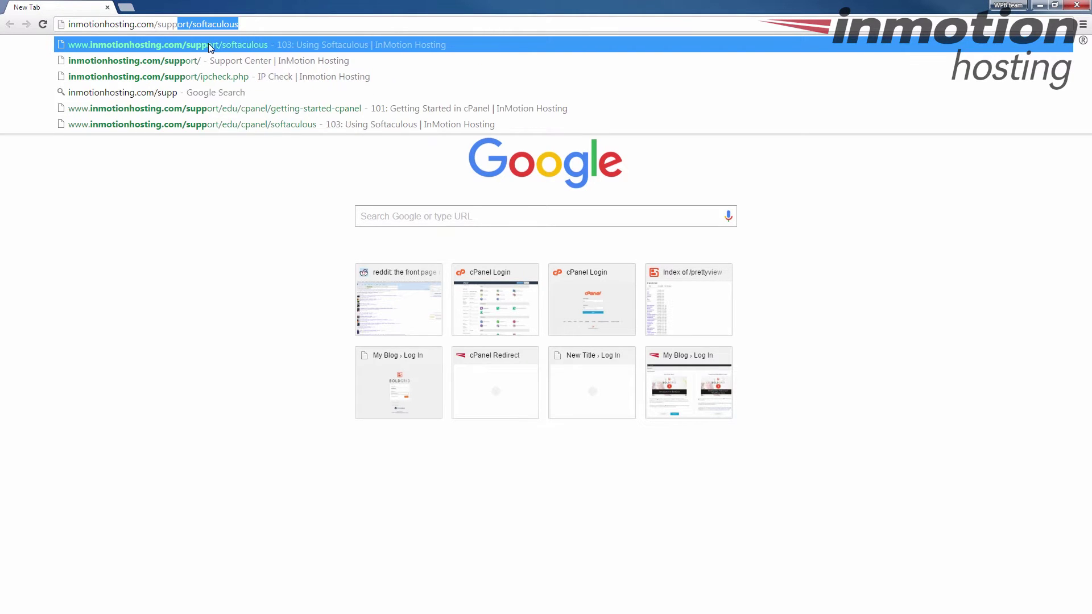
text(ort)
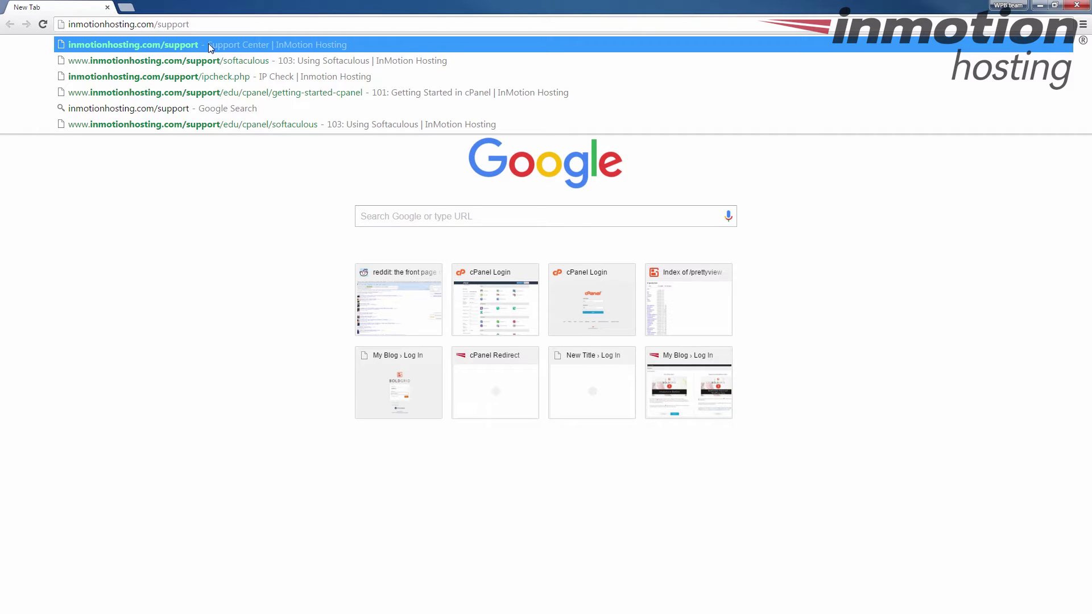
text(/ip)
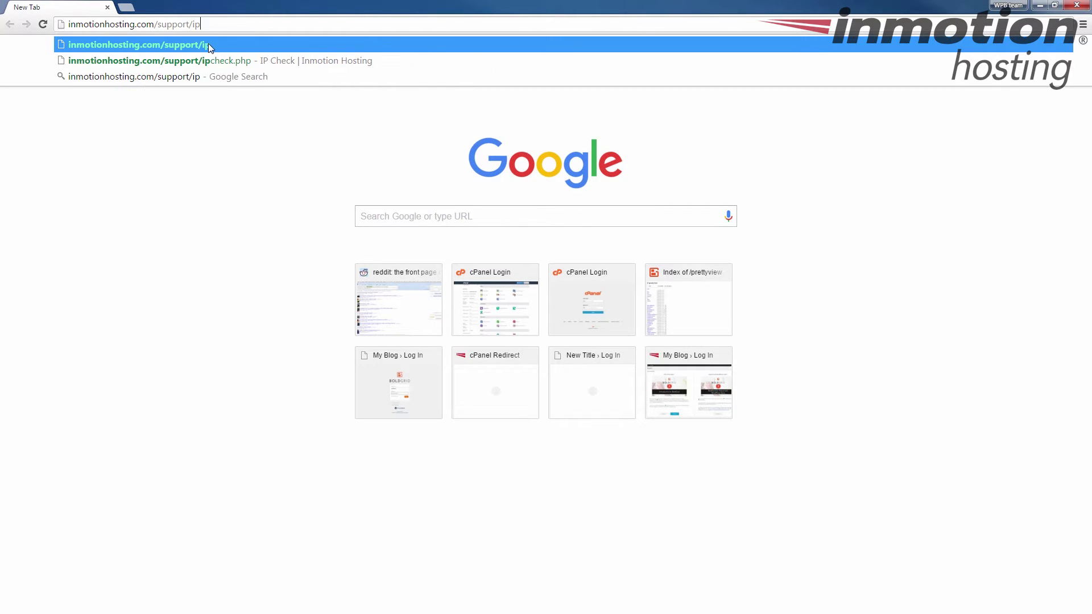
text(check.)
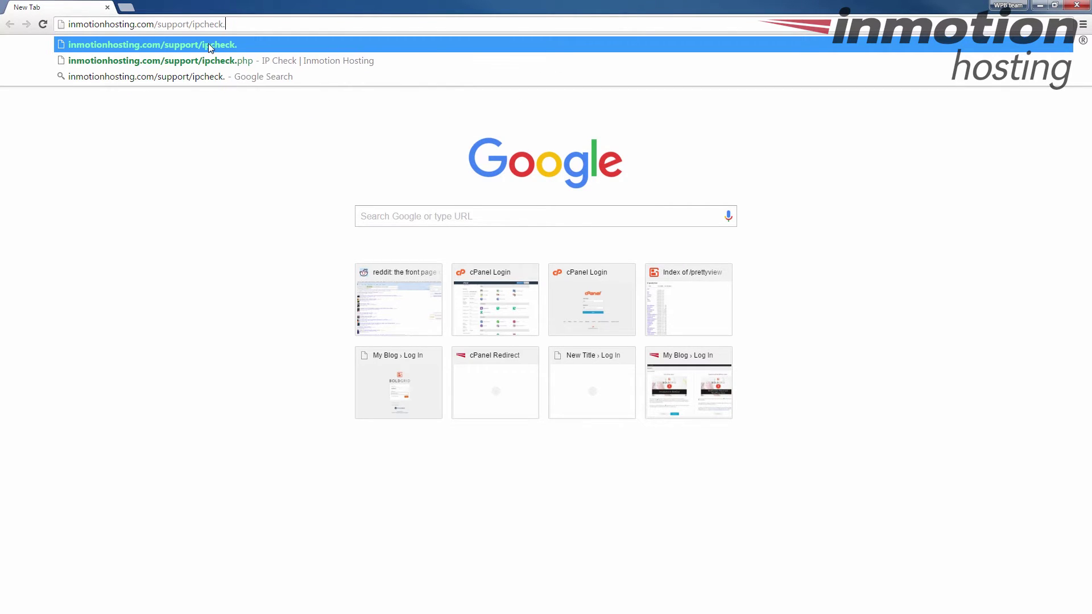
text(php)
key(Return)
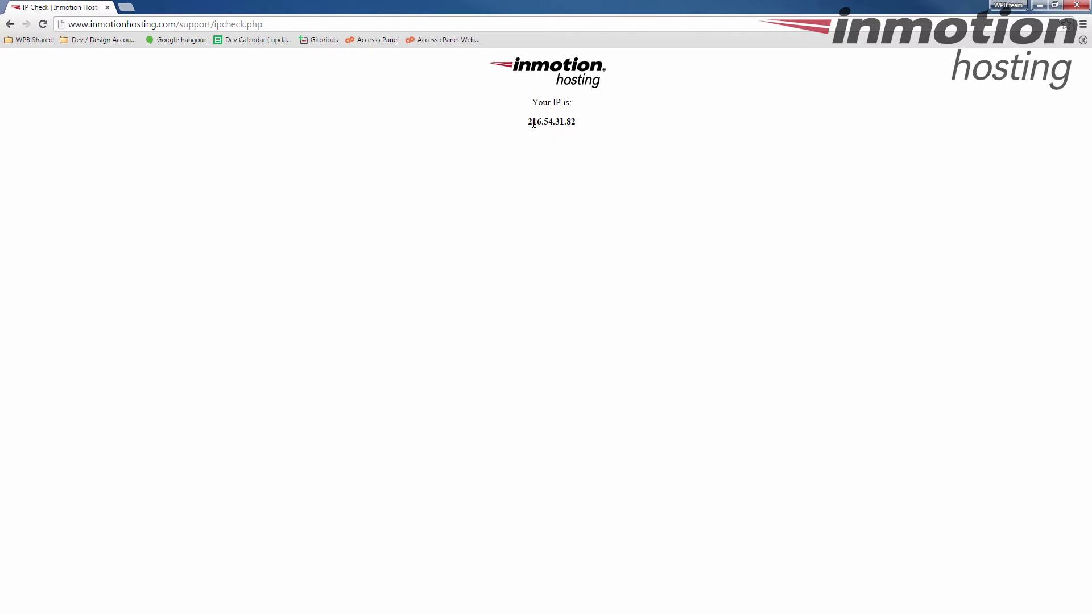
drag(527, 124, 584, 129)
right_click(550, 122)
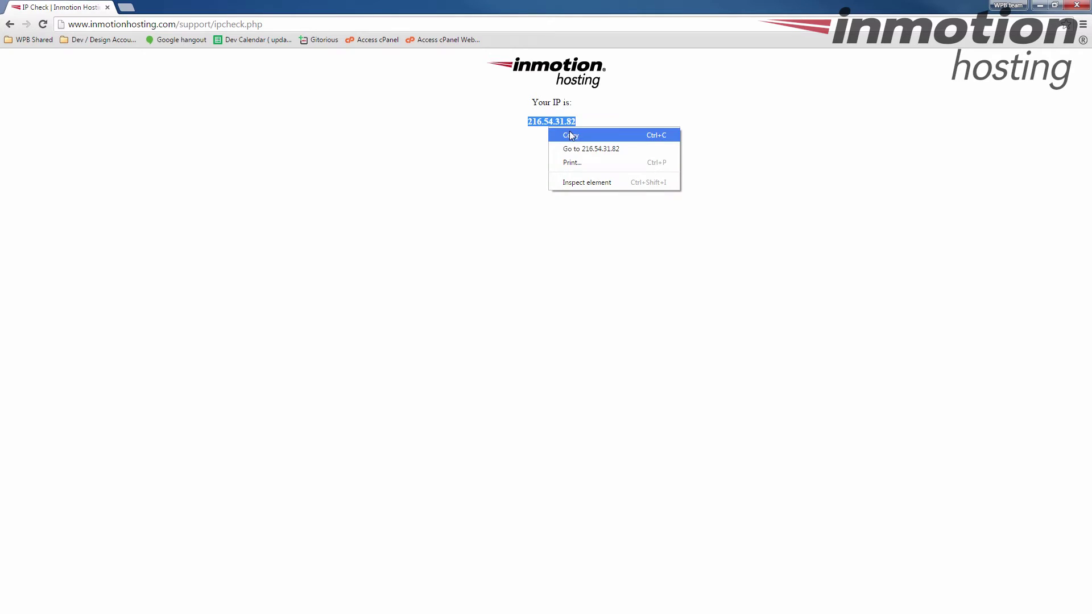
click(570, 130)
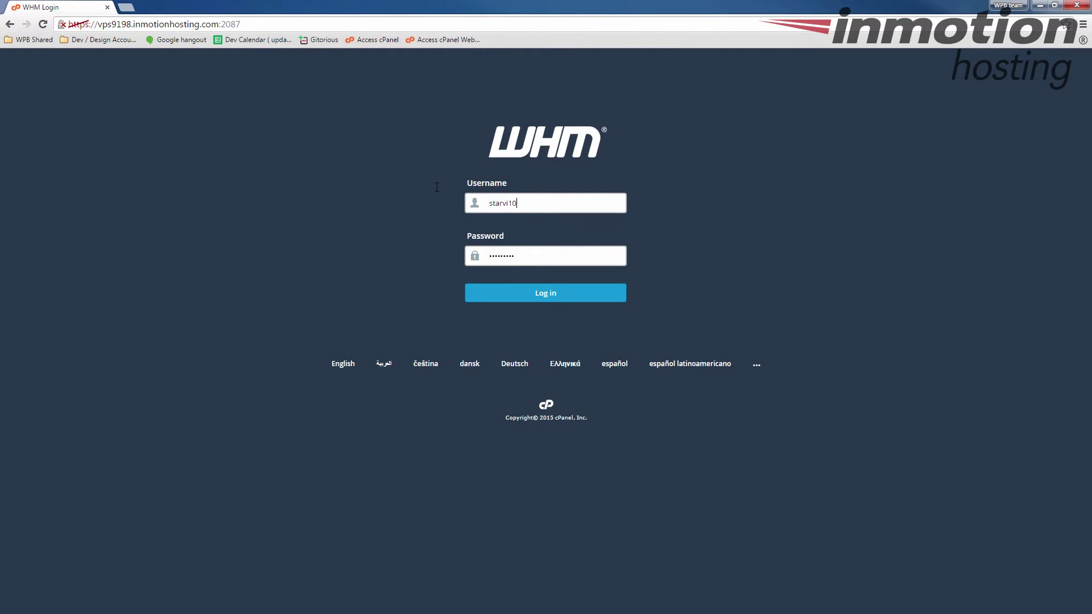
- Submit the filled-in WHM login credentials to open the home dashboard
key(Return)
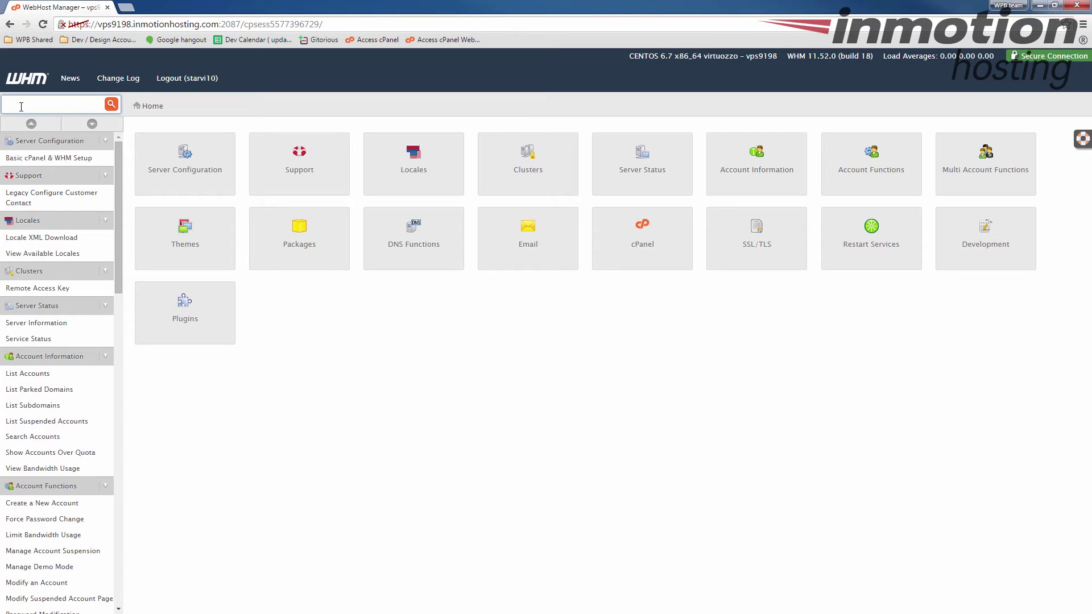
text(ip)
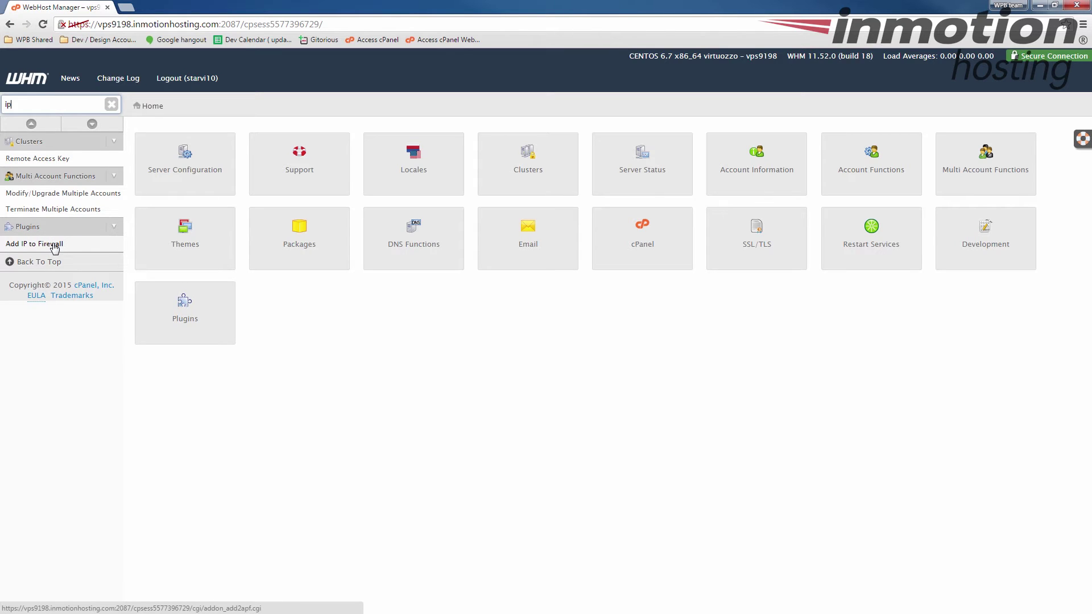
- Open the Add IP to Firewall feature from the filtered WHM menu
click(52, 243)
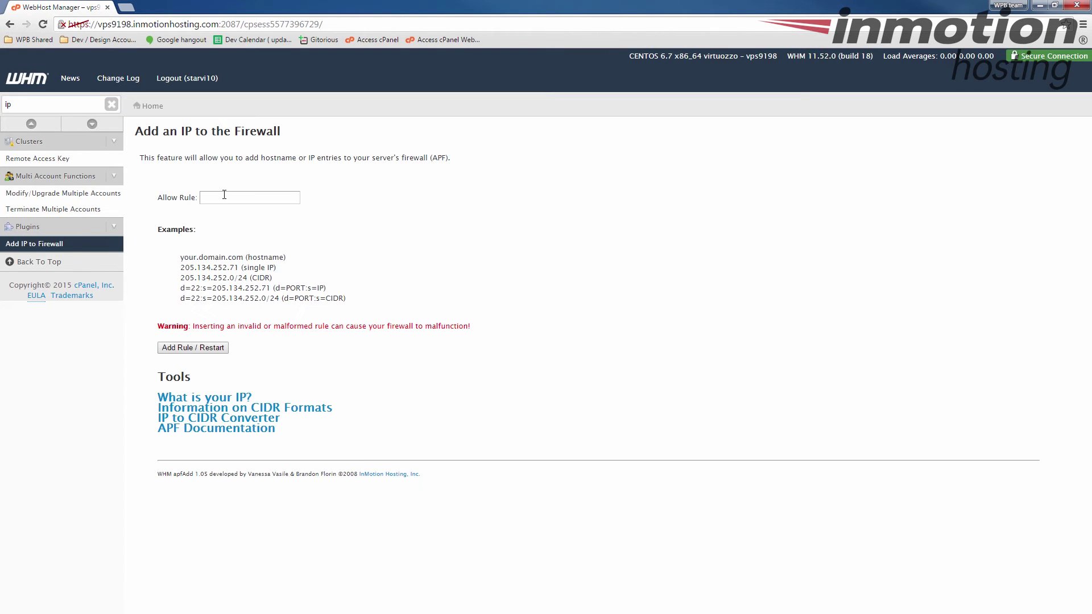
- Add 198.46.85.72 as a firewall allow rule and restart APF
click(211, 201)
text(198.46.85.72)
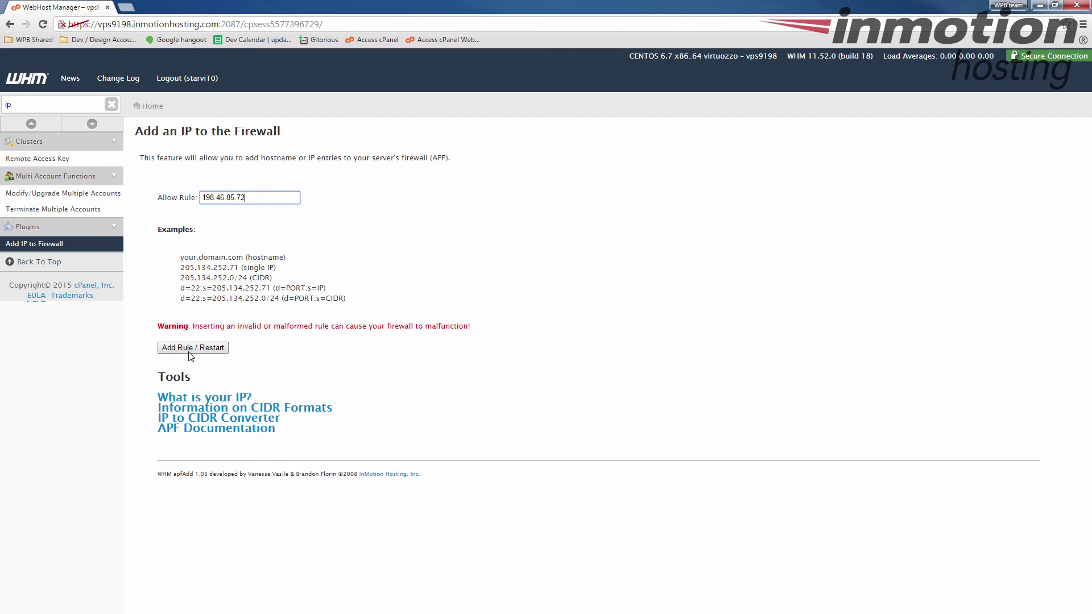
click(191, 349)
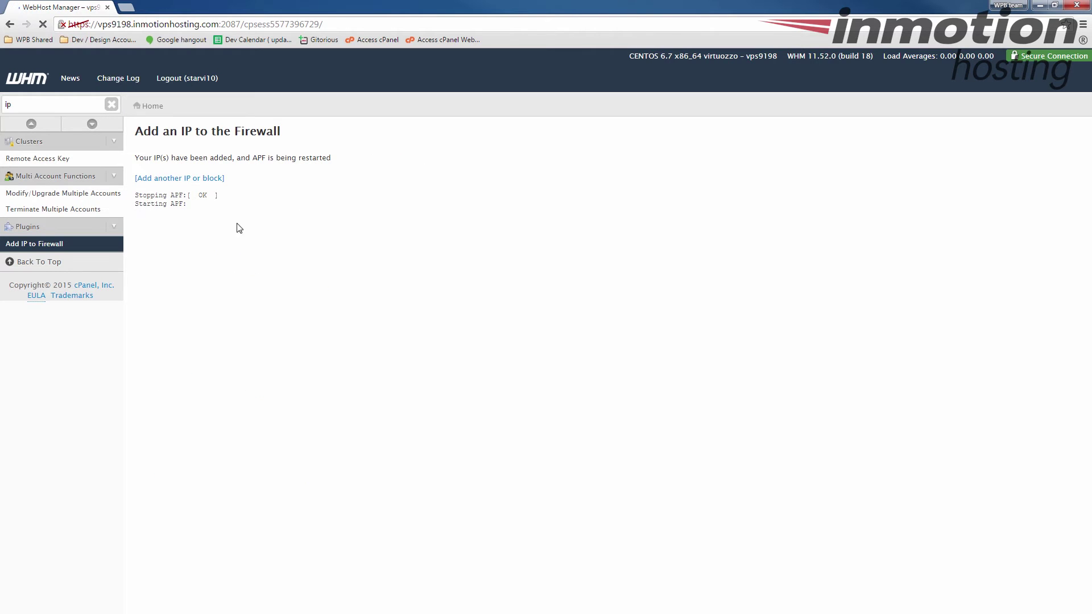